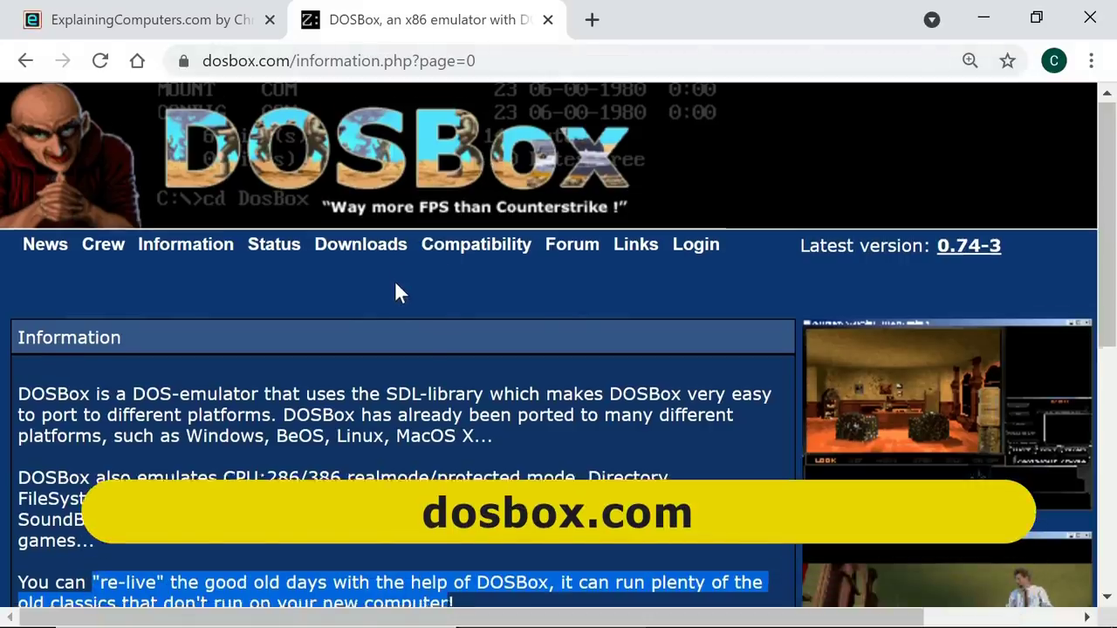
Scroll down the dosbox.com Information page describing DOSBox.
{"action": "scroll", "coordinate": [395, 291], "scroll_direction": "down", "scroll_amount": 4}
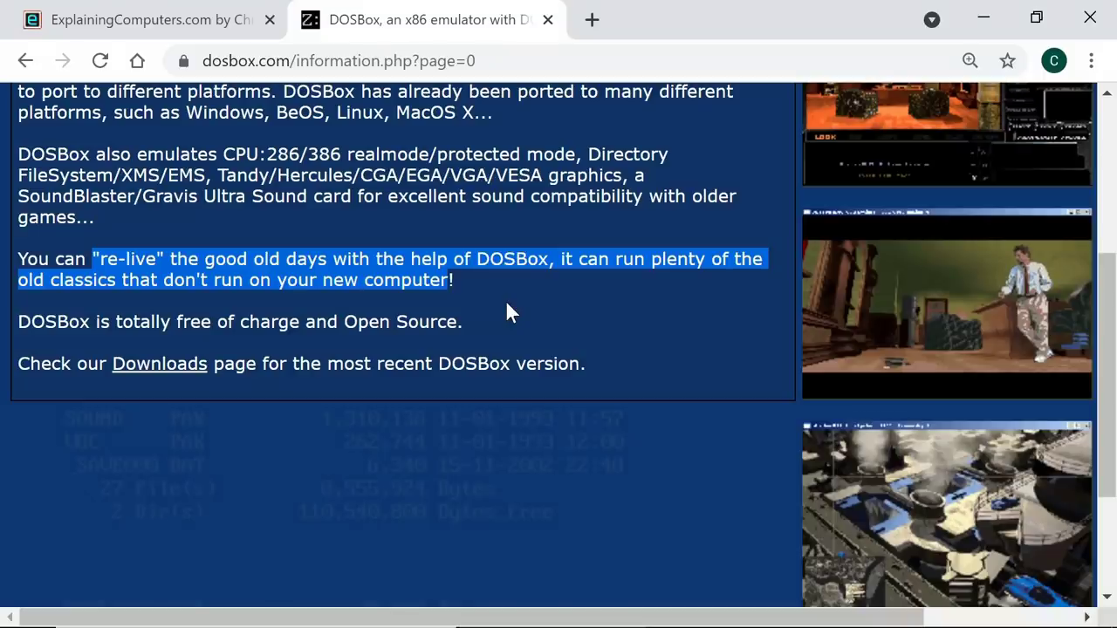
Go to the Downloads page, review the versions list, and start the SourceForge download of 0.74-3.
{"action": "scroll", "coordinate": [507, 305], "scroll_direction": "up", "scroll_amount": 4}
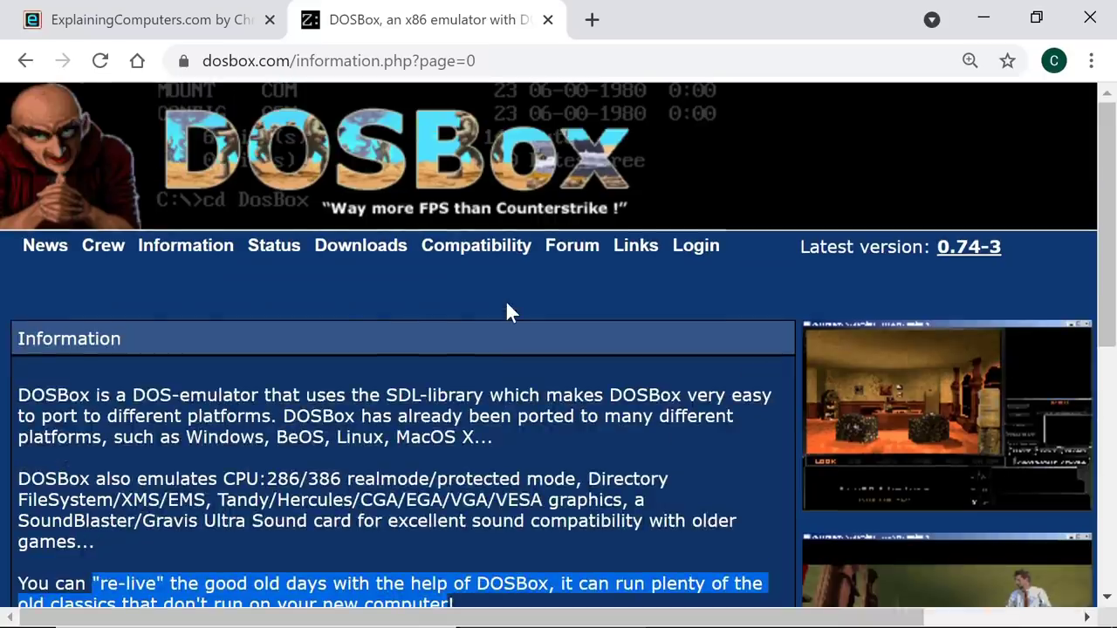
{"action": "left_click", "coordinate": [382, 253]}
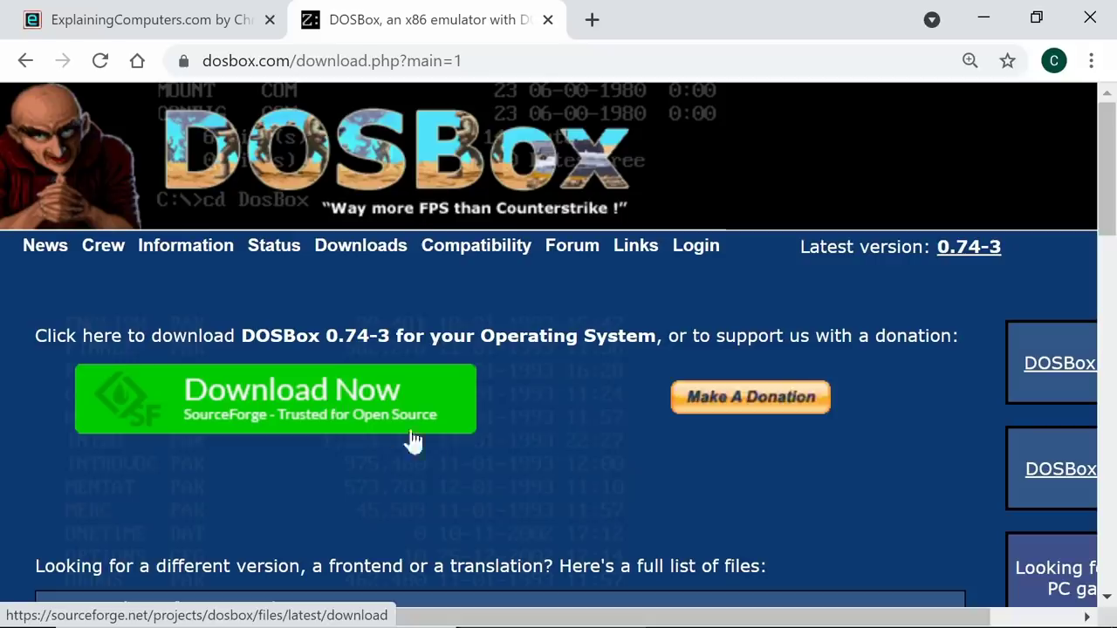
{"action": "scroll", "coordinate": [457, 450], "scroll_direction": "down", "scroll_amount": 5}
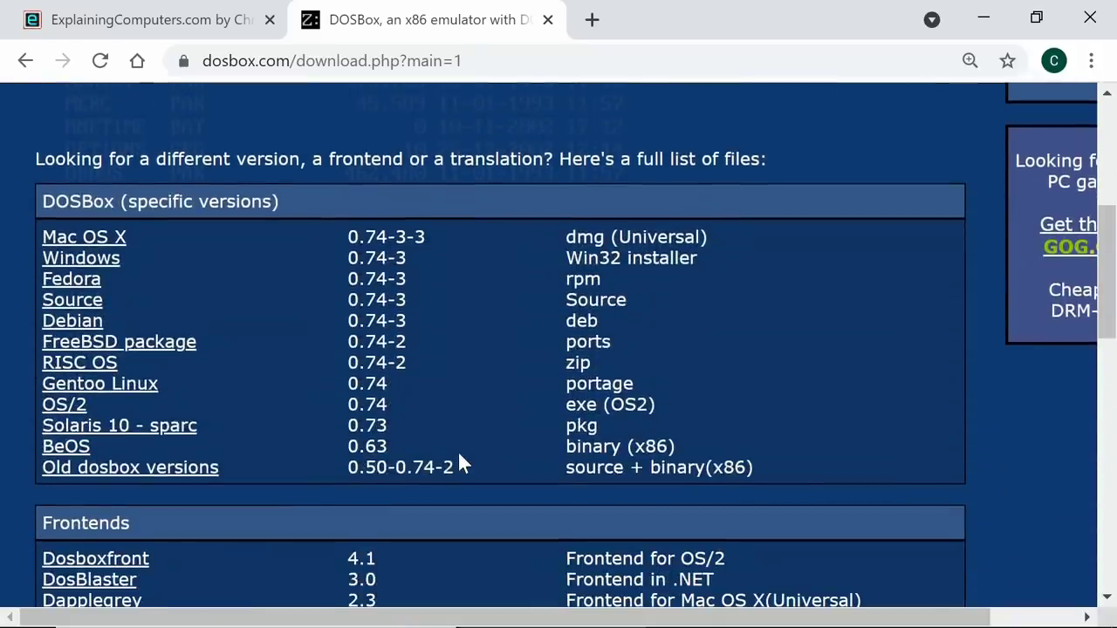
{"action": "scroll", "coordinate": [459, 455], "scroll_direction": "up", "scroll_amount": 5}
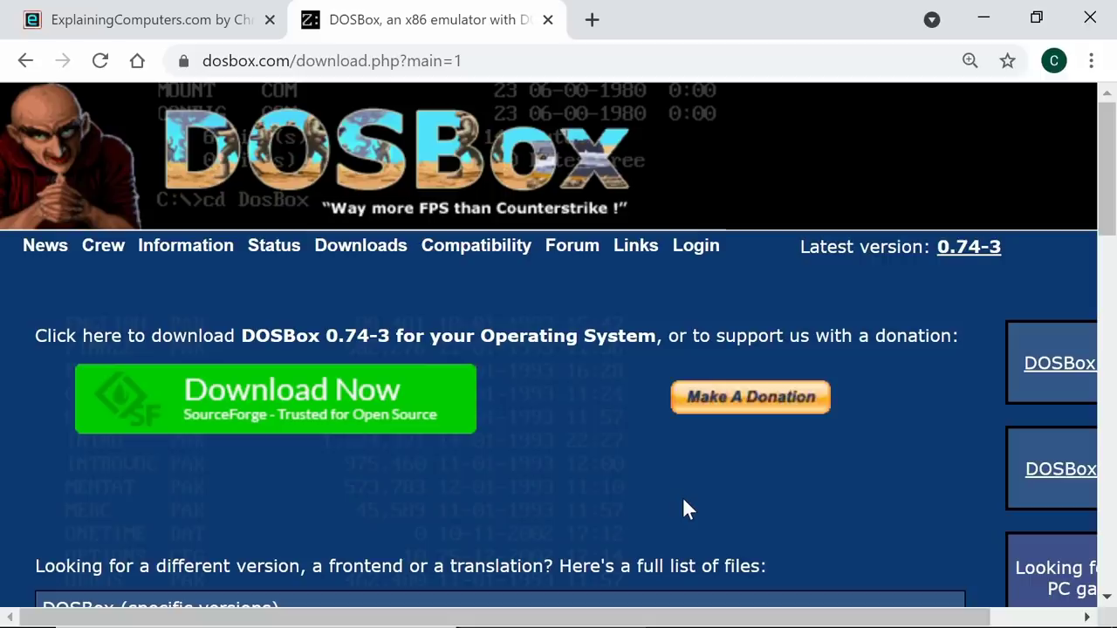
{"action": "left_click", "coordinate": [340, 403]}
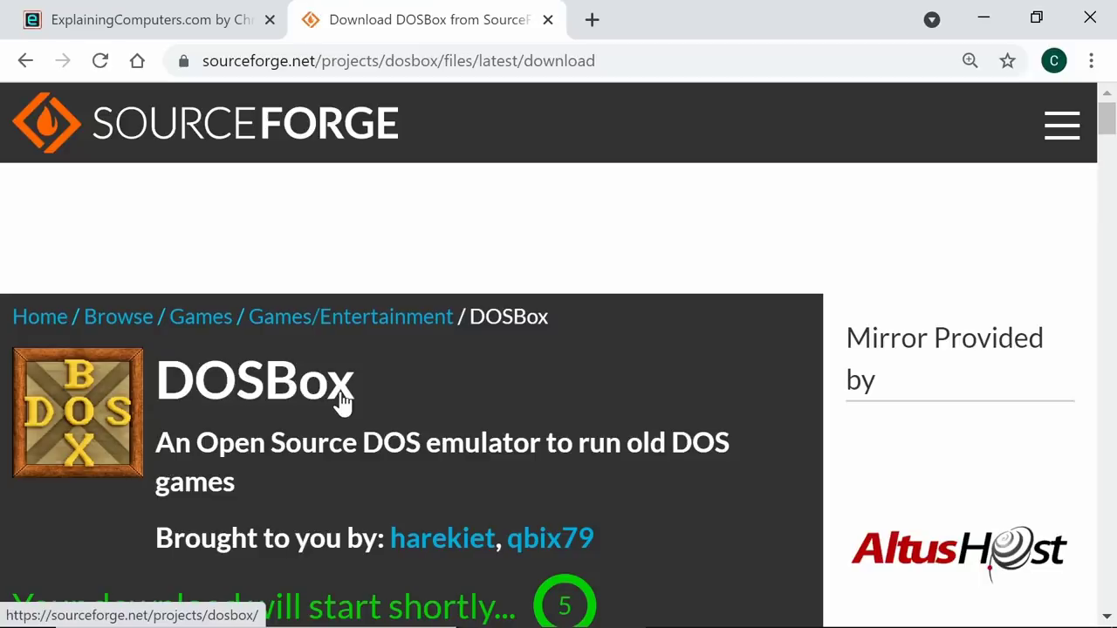
Save DOSBox0.74-3-win32-installer.exe into C:\Download\DOSBox and run it.
{"action": "scroll", "coordinate": [650, 419], "scroll_direction": "down", "scroll_amount": 2}
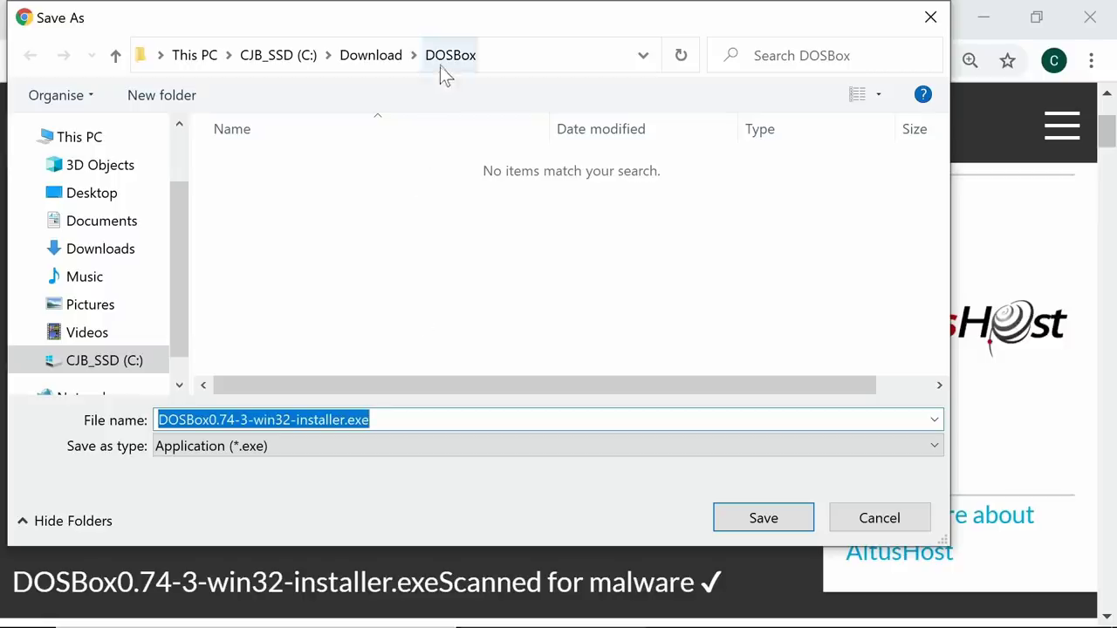
{"action": "left_click", "coordinate": [757, 516]}
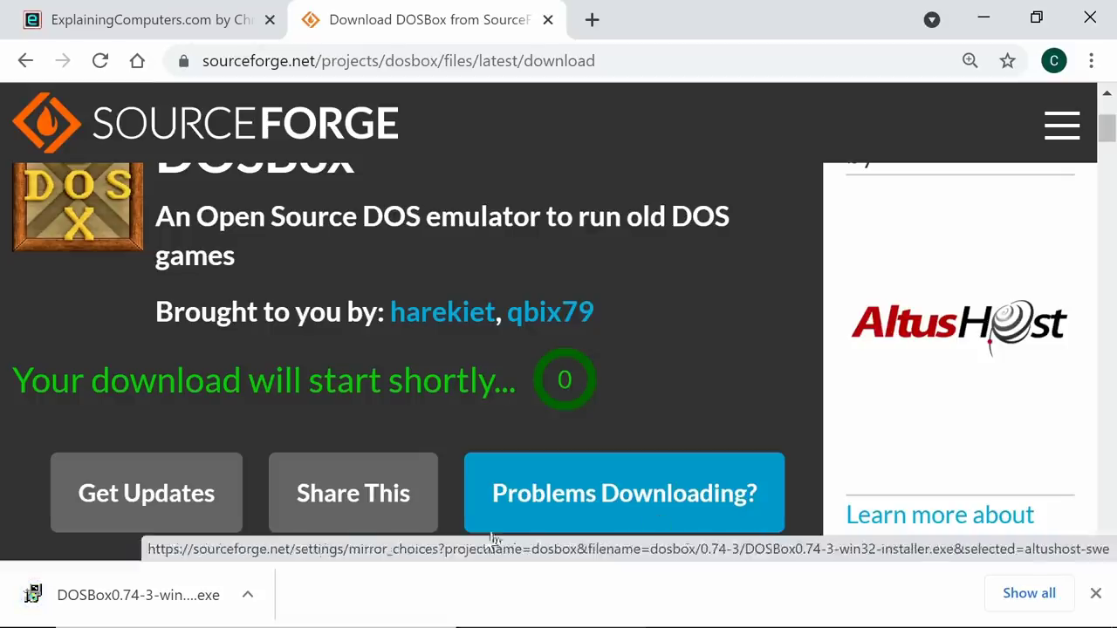
{"action": "left_click", "coordinate": [160, 598]}
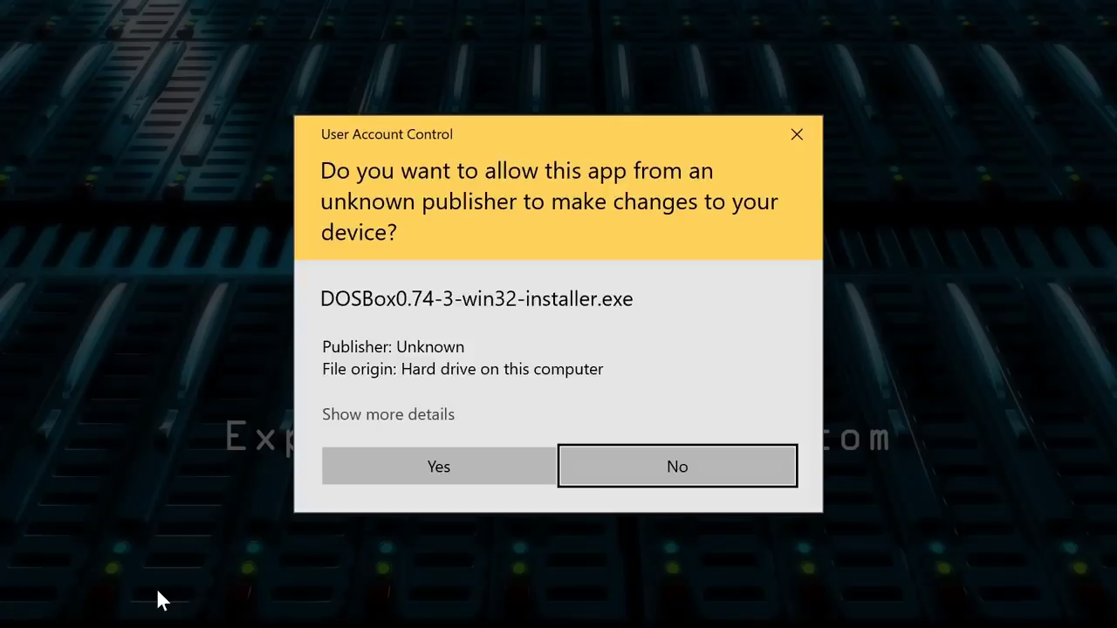
Install DOSBox 0.74-3 with core files and a desktop shortcut into the default folder, then close Chrome.
{"action": "left_click", "coordinate": [447, 462]}
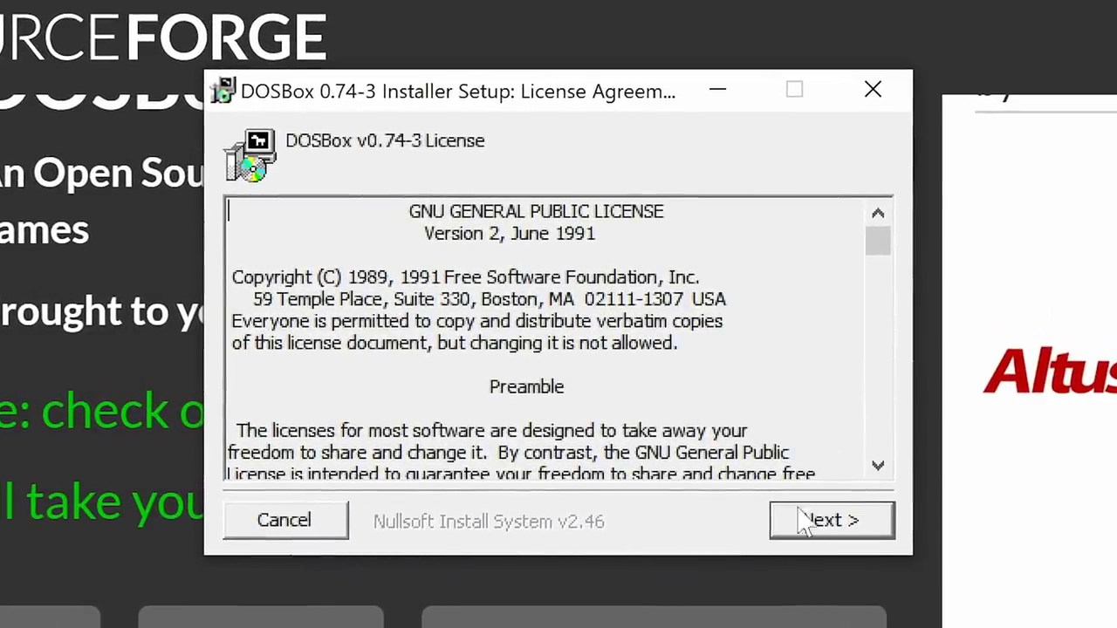
{"action": "left_click", "coordinate": [828, 524]}
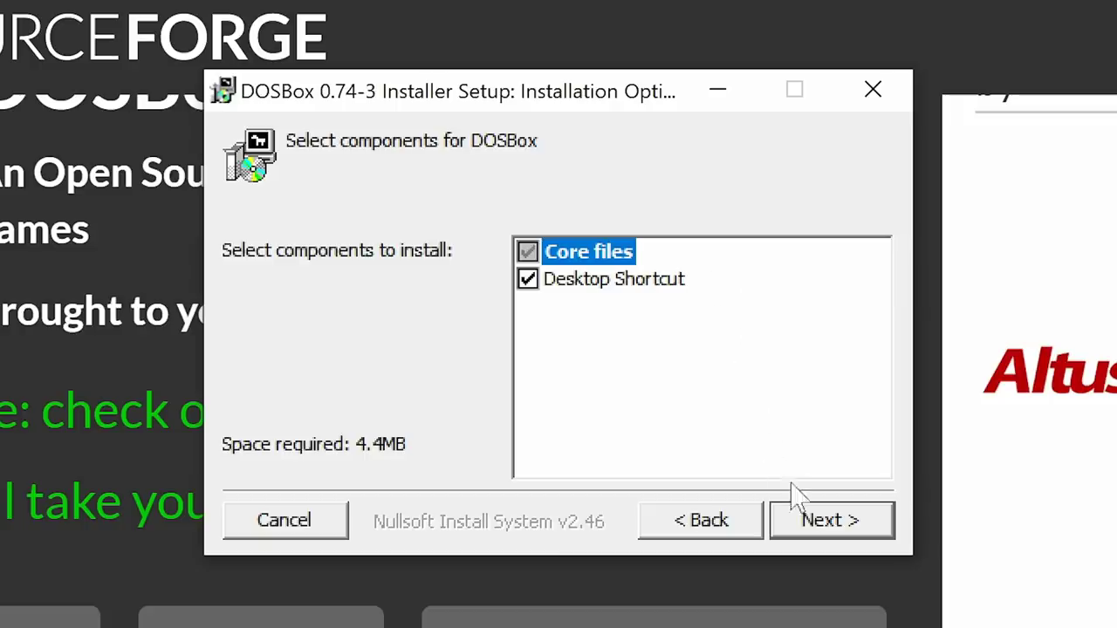
{"action": "left_click", "coordinate": [827, 530]}
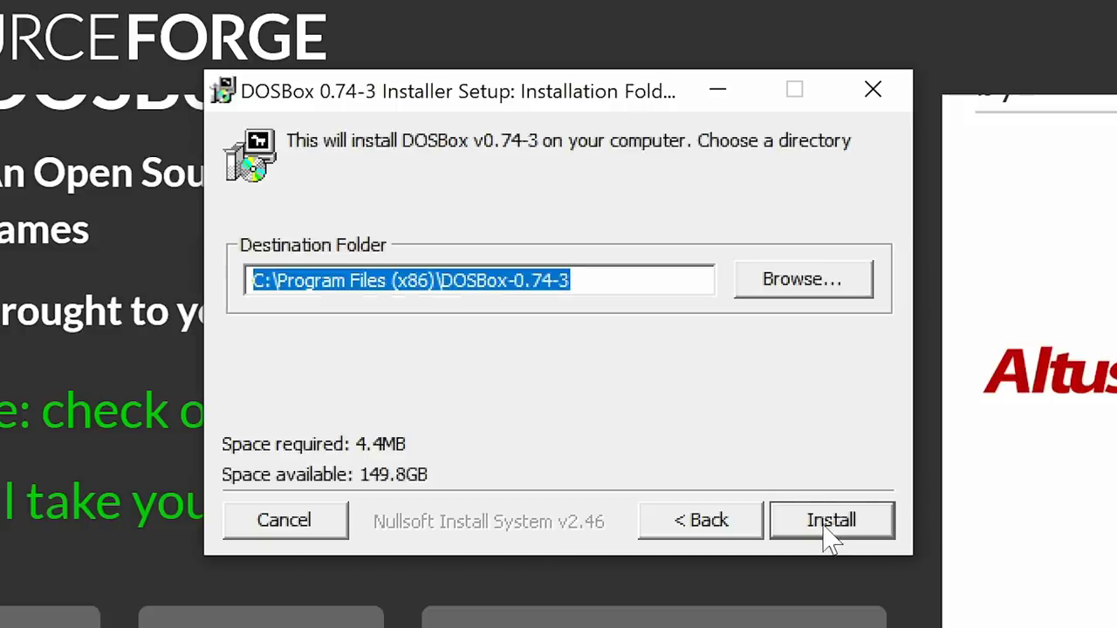
{"action": "left_click", "coordinate": [827, 532]}
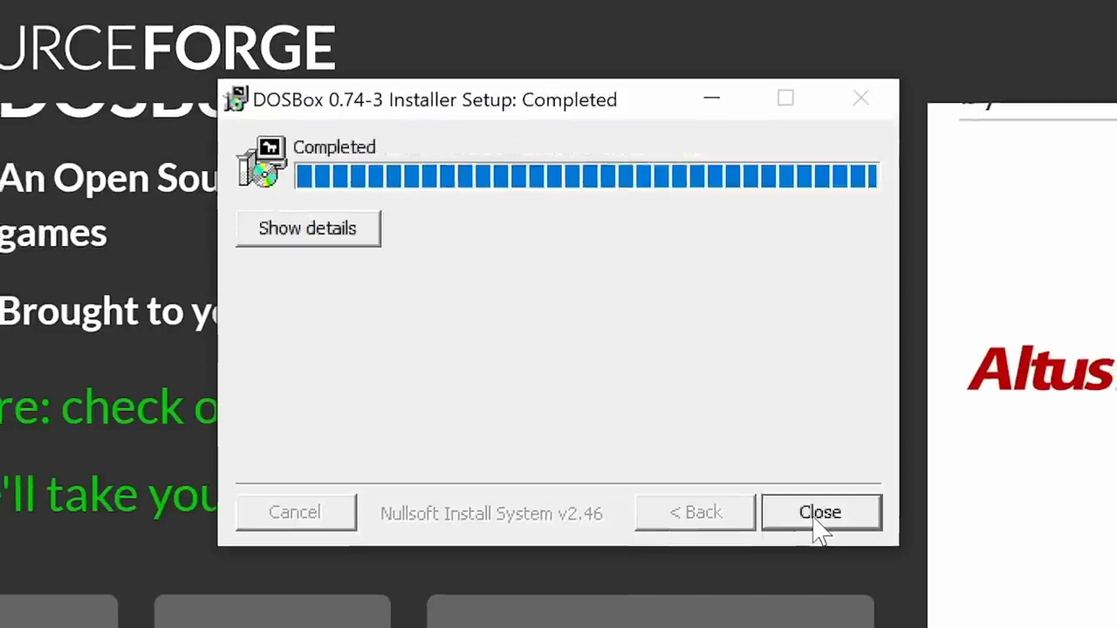
{"action": "left_click", "coordinate": [815, 517]}
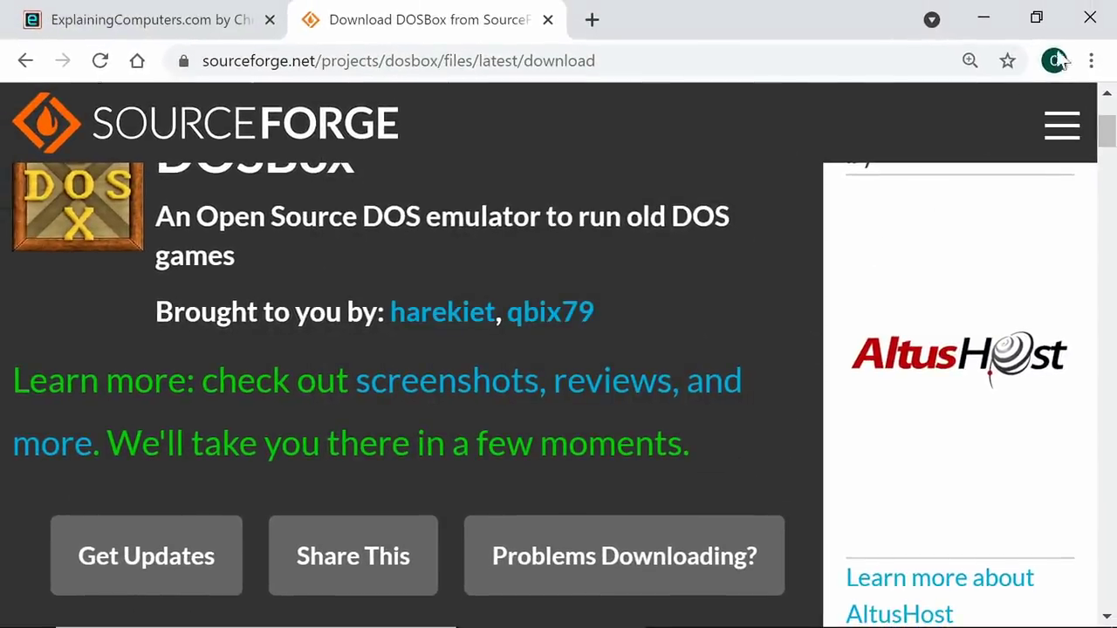
{"action": "left_click", "coordinate": [1090, 17]}
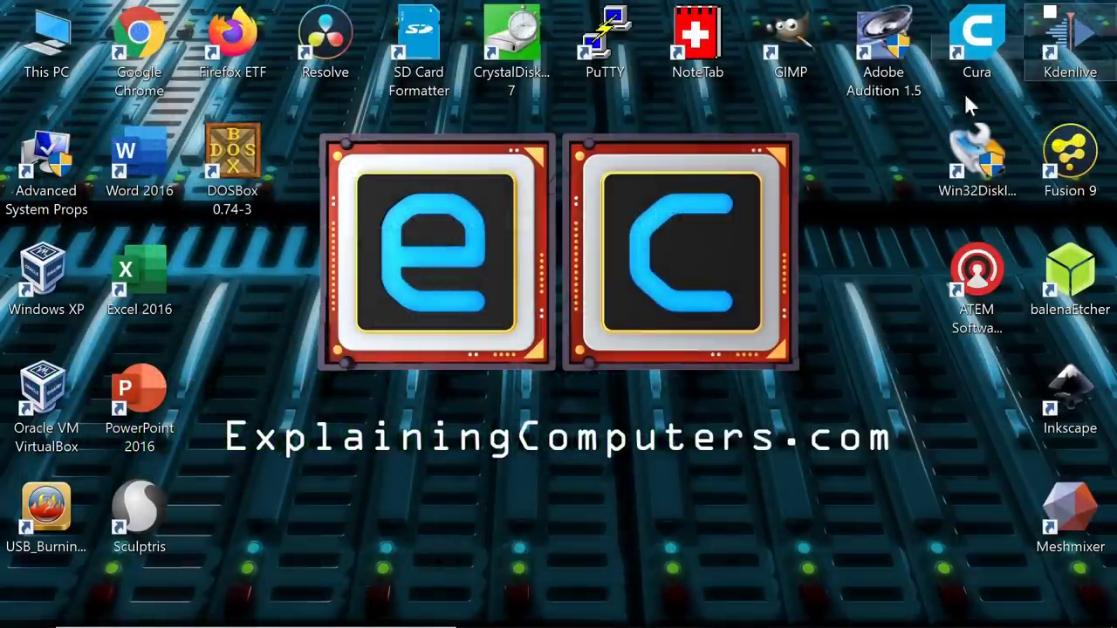
Launch DOSBox 0.74-3 from its desktop icon, hide the status window, centre it, and go fullscreen.
{"action": "double_click", "coordinate": [234, 172]}
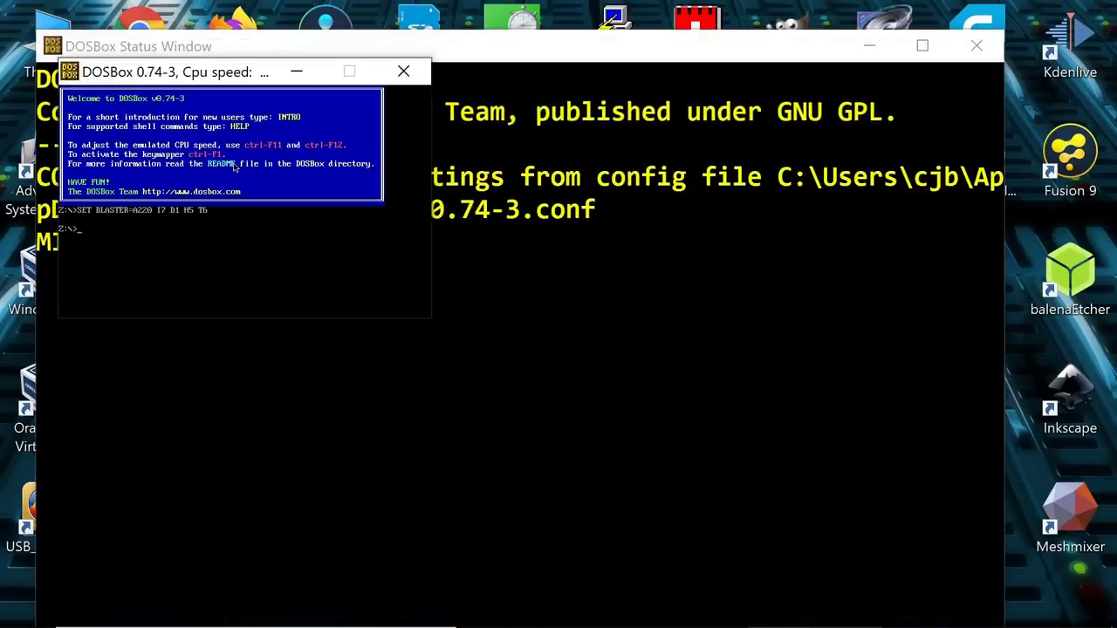
{"action": "left_click", "coordinate": [581, 46]}
{"action": "left_click_drag", "start_coordinate": [581, 51], "coordinate": [610, 57]}
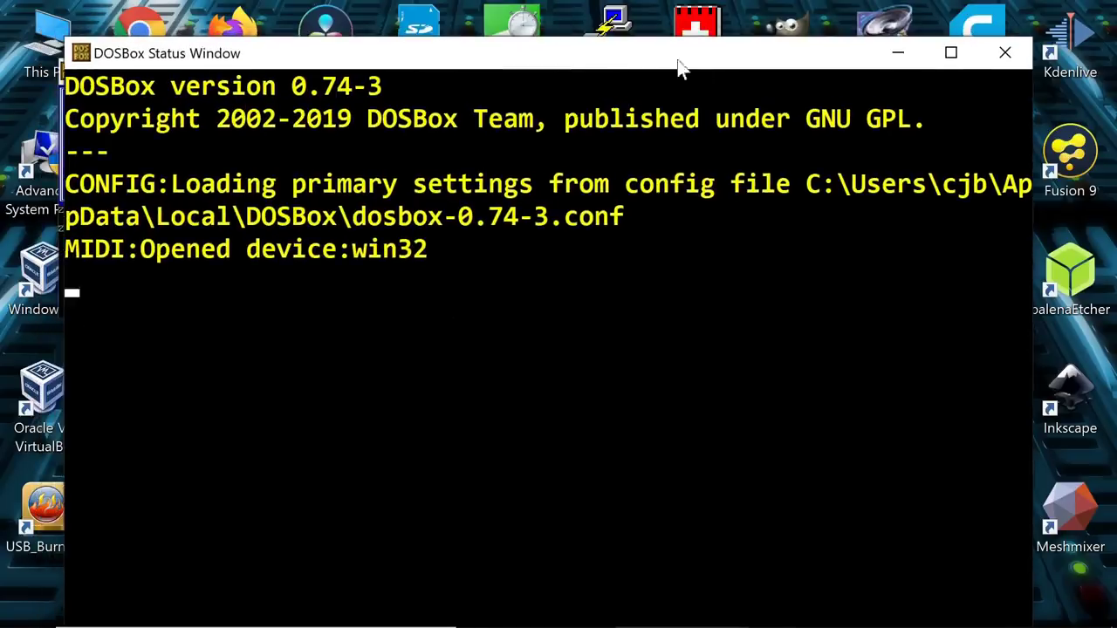
{"action": "left_click", "coordinate": [895, 51]}
{"action": "left_click_drag", "start_coordinate": [242, 75], "coordinate": [507, 163]}
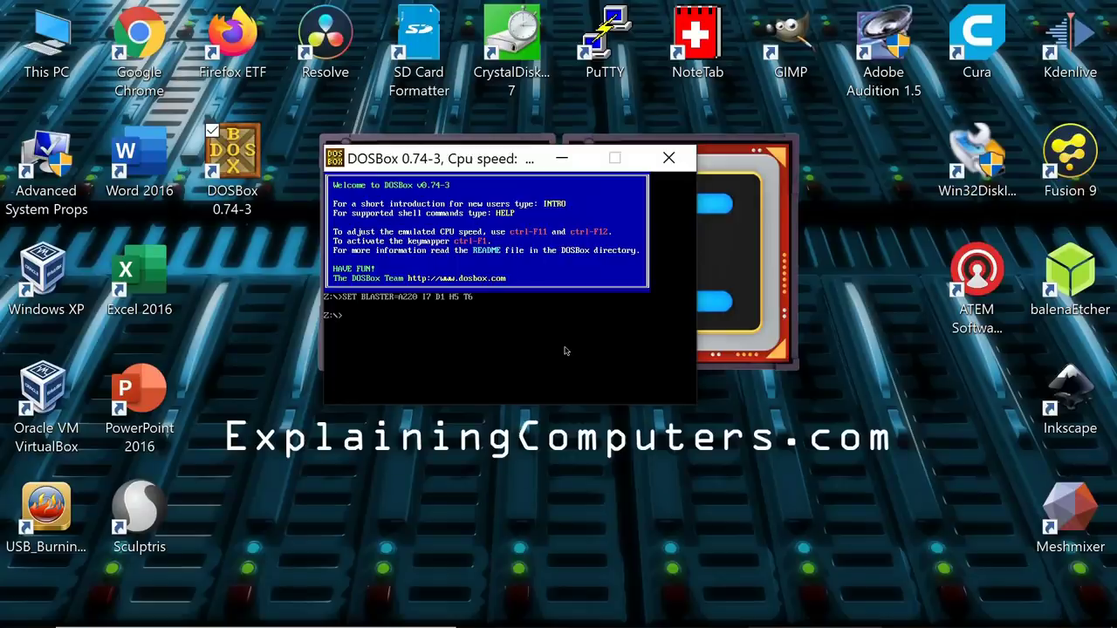
{"action": "key", "text": "alt+Return"}
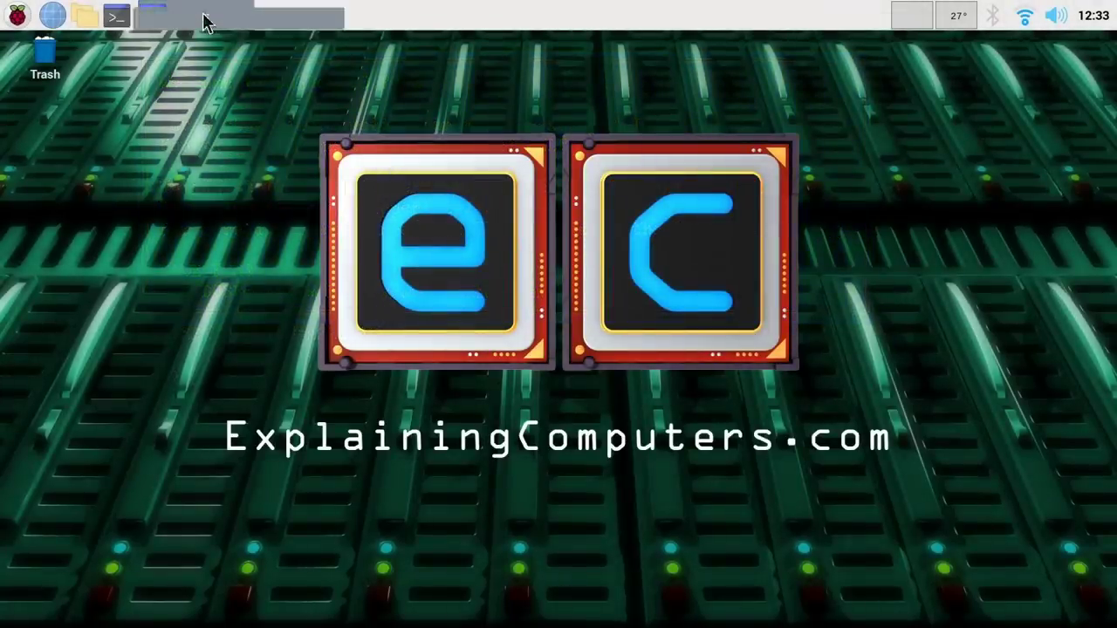
{"action": "left_click", "coordinate": [204, 17]}
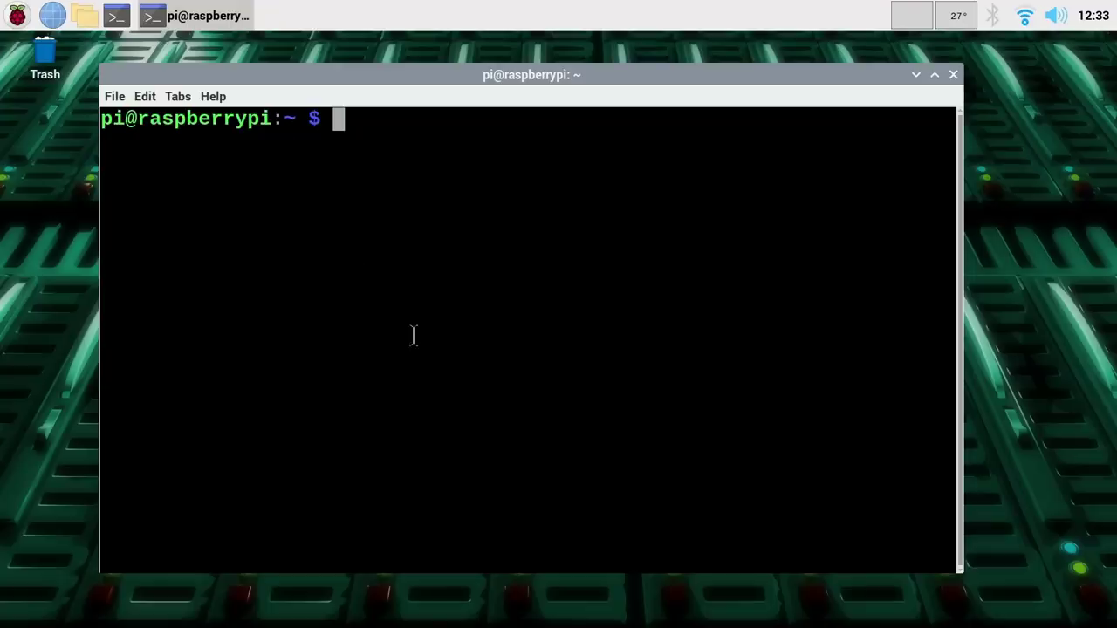
Run 'sudo apt install dosbox', confirm with y, then close LXTerminal.
{"action": "type", "text": "sudo "}
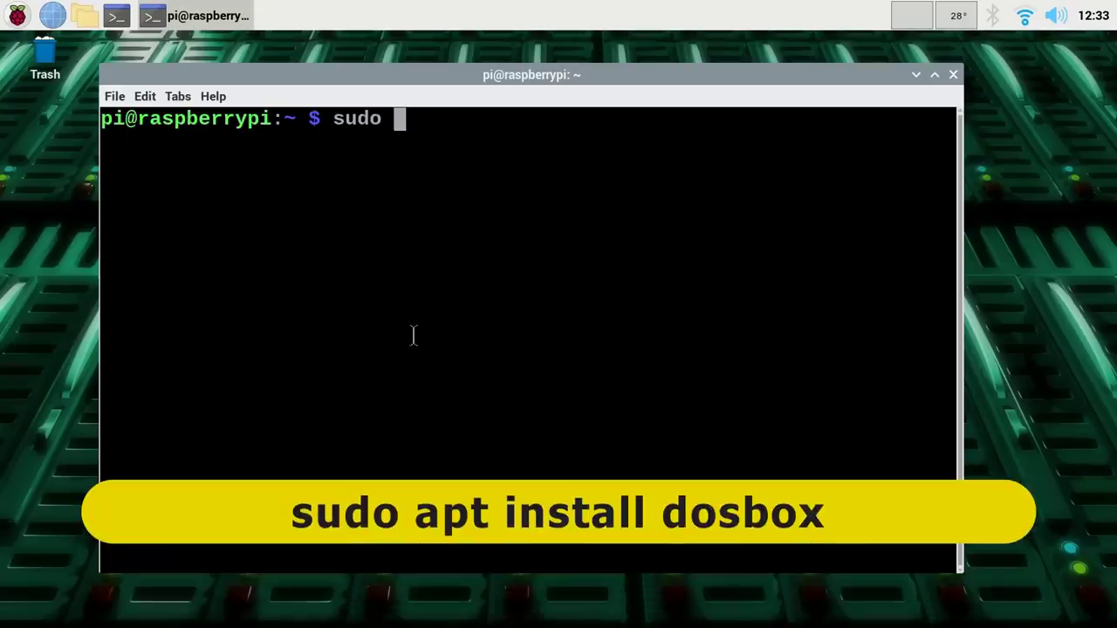
{"action": "type", "text": "apt install "}
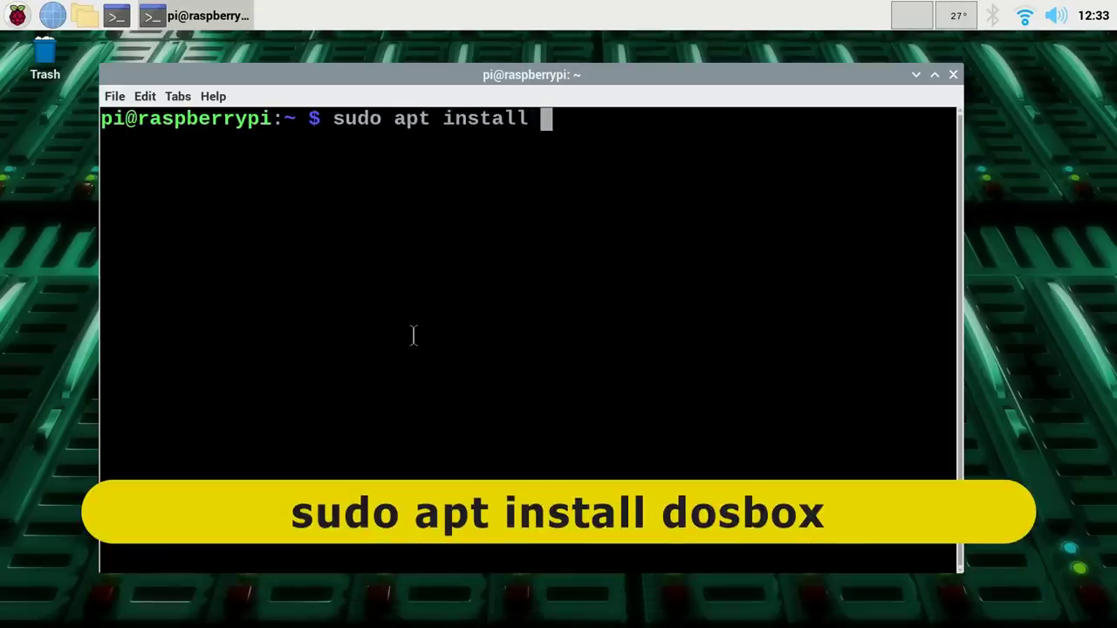
{"action": "type", "text": "dosbox"}
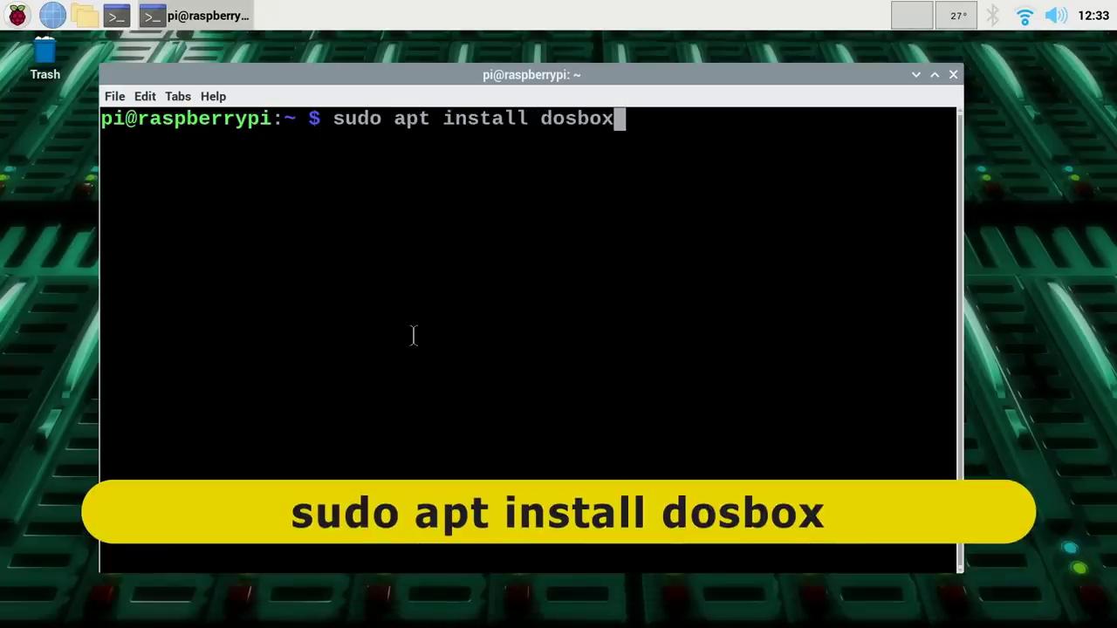
{"action": "key", "text": "Return"}
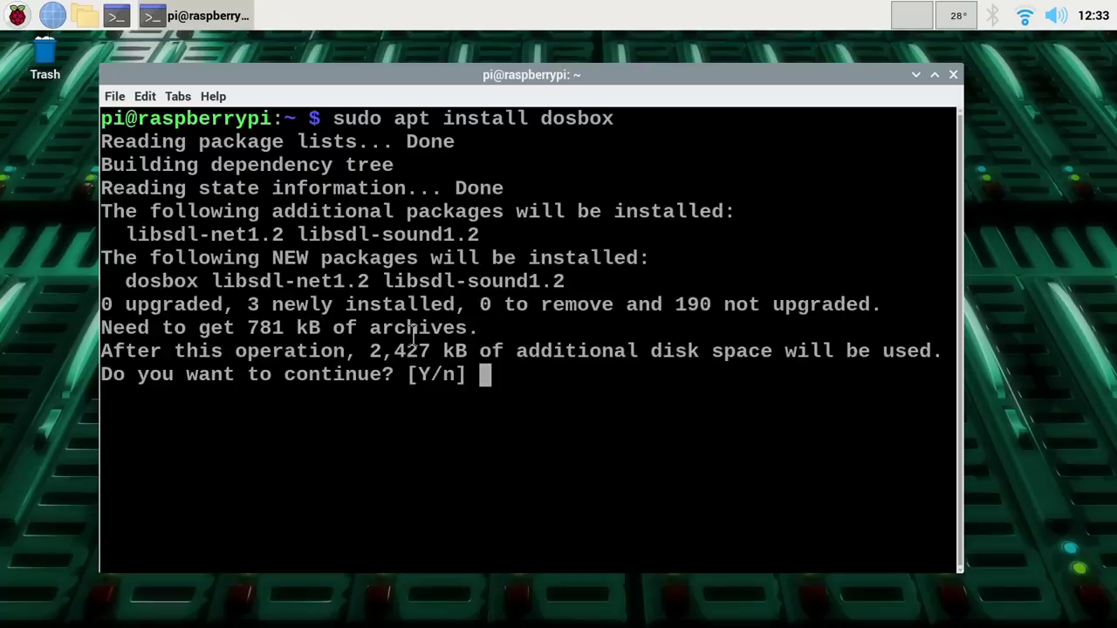
{"action": "type", "text": "y"}
{"action": "key", "text": "Return"}
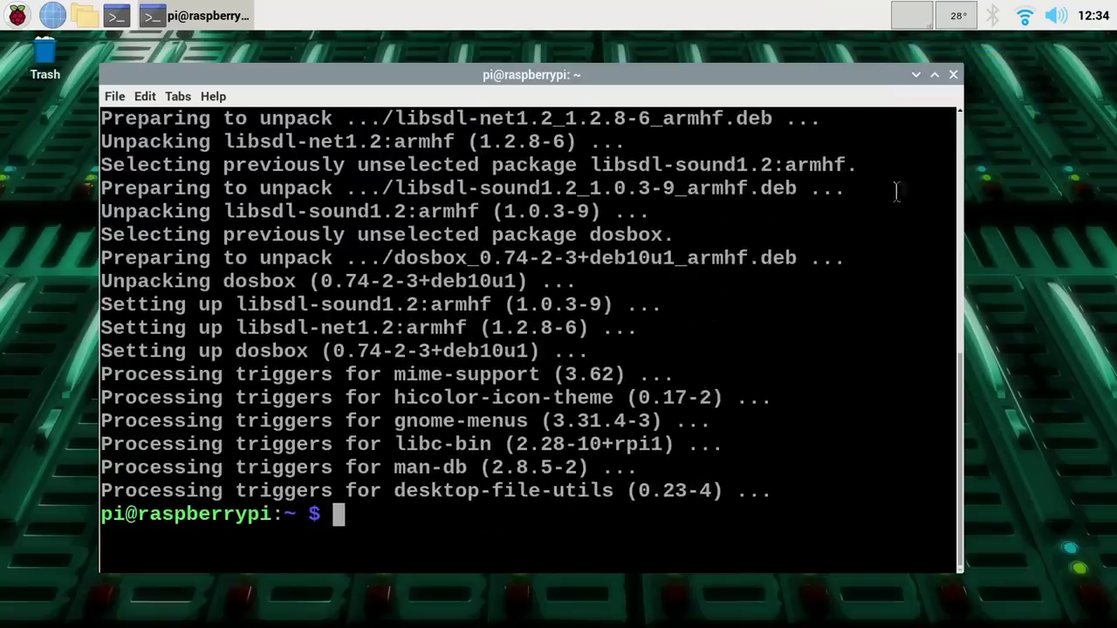
{"action": "left_click", "coordinate": [952, 78]}
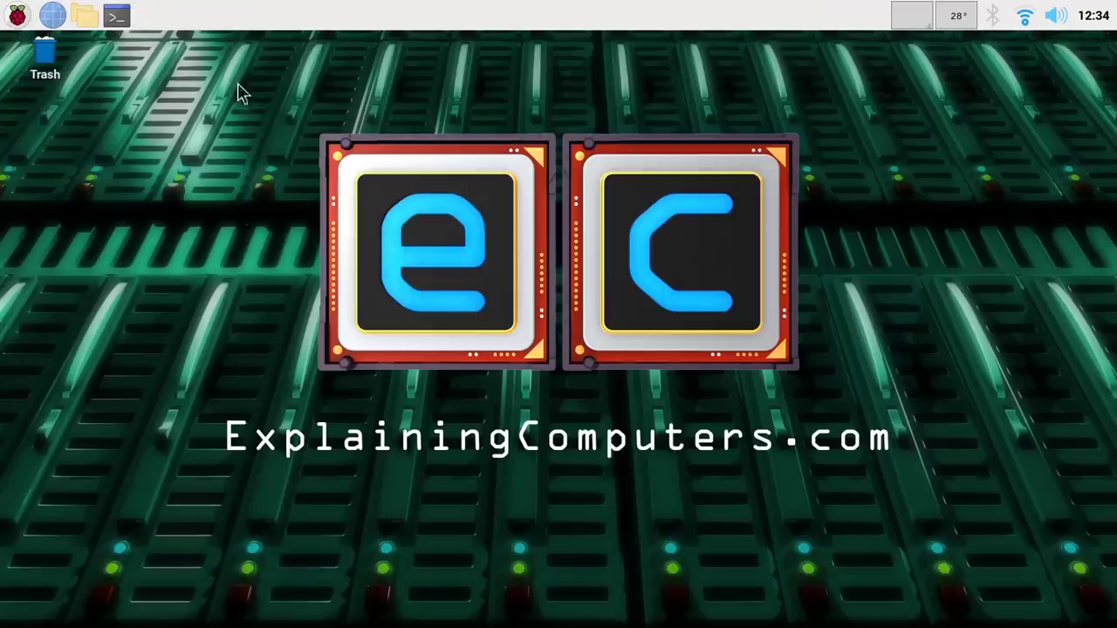
Start DOSBox Emulator from the Raspberry menu's Games submenu and make it fullscreen.
{"action": "left_click", "coordinate": [16, 16]}
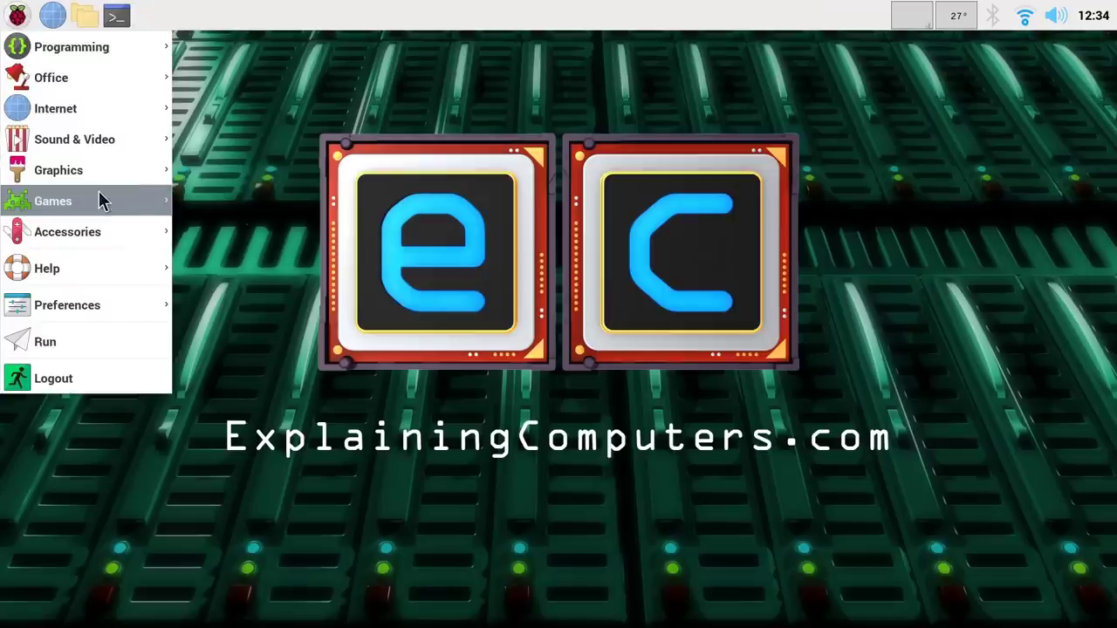
{"action": "mouse_move", "coordinate": [100, 200]}
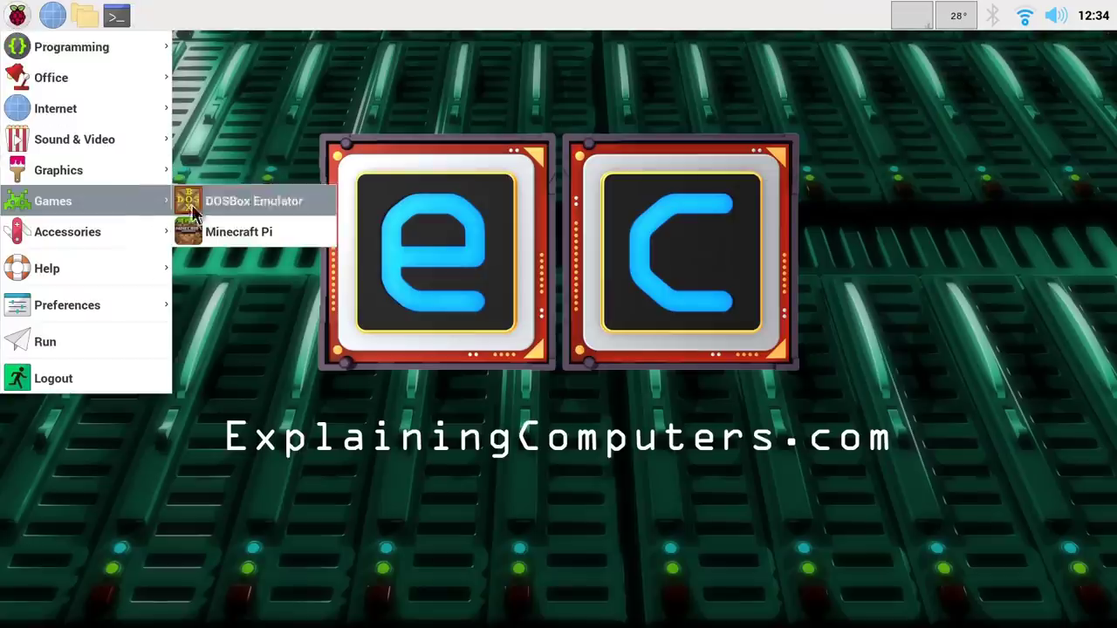
{"action": "left_click", "coordinate": [295, 203]}
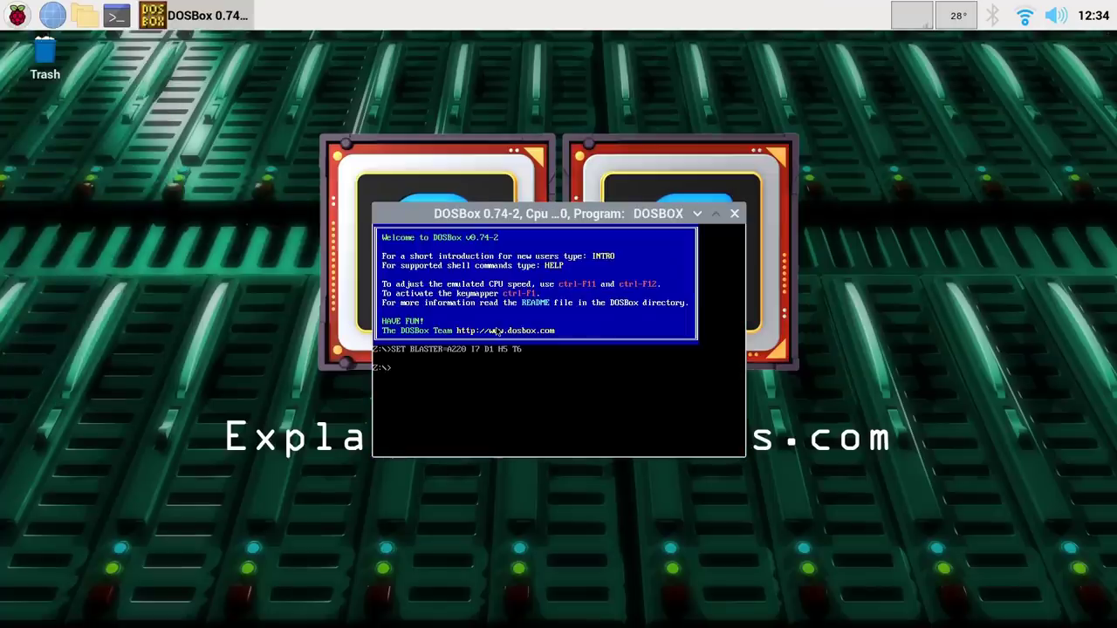
{"action": "key", "text": "alt+Return"}
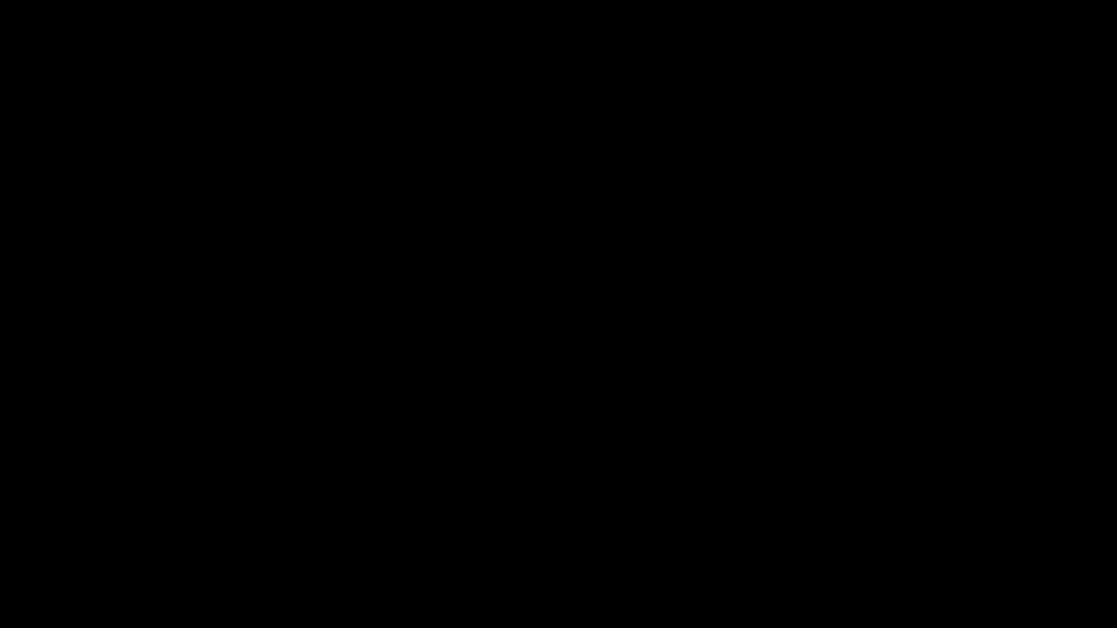